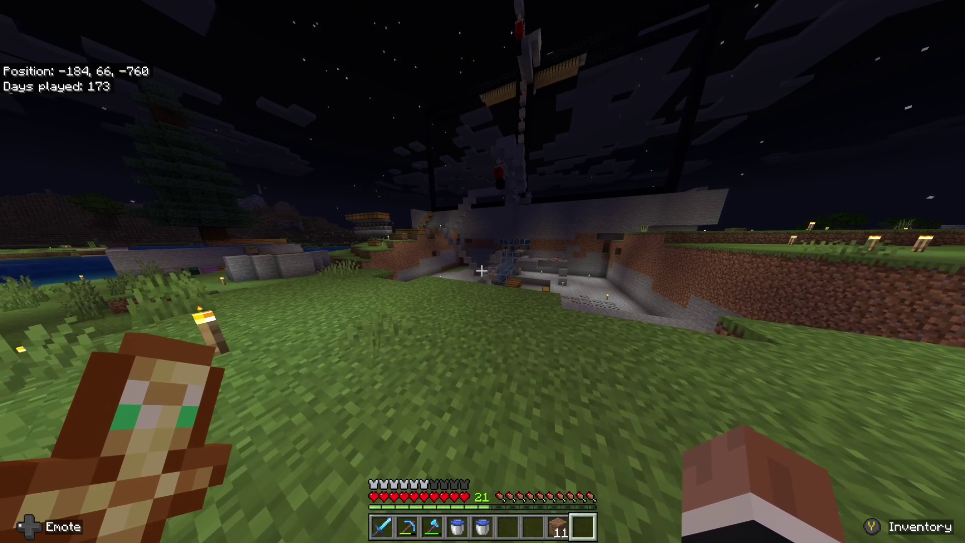
Walk toward the lake and dirt bank, briefly checking the inventory
{"action": "key", "text": "w"}
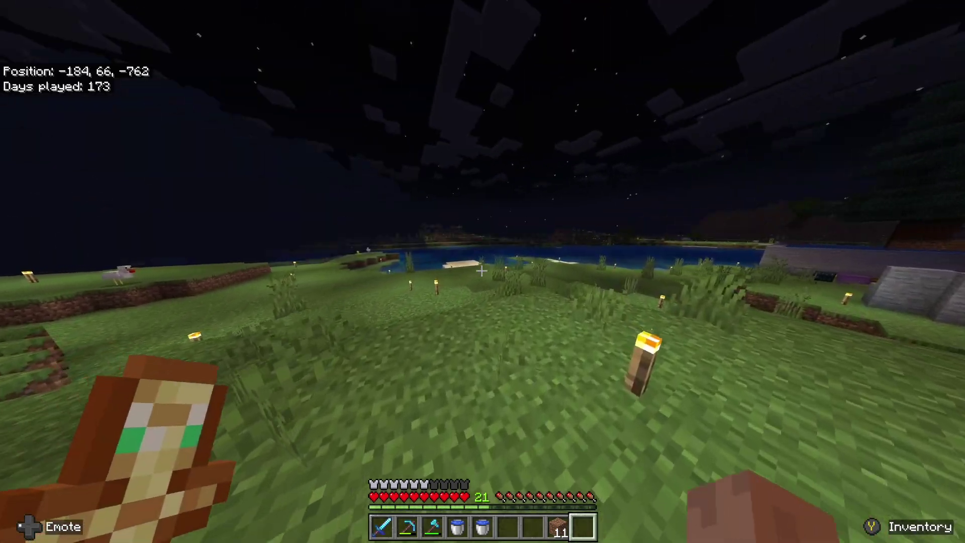
{"action": "key", "text": "w"}
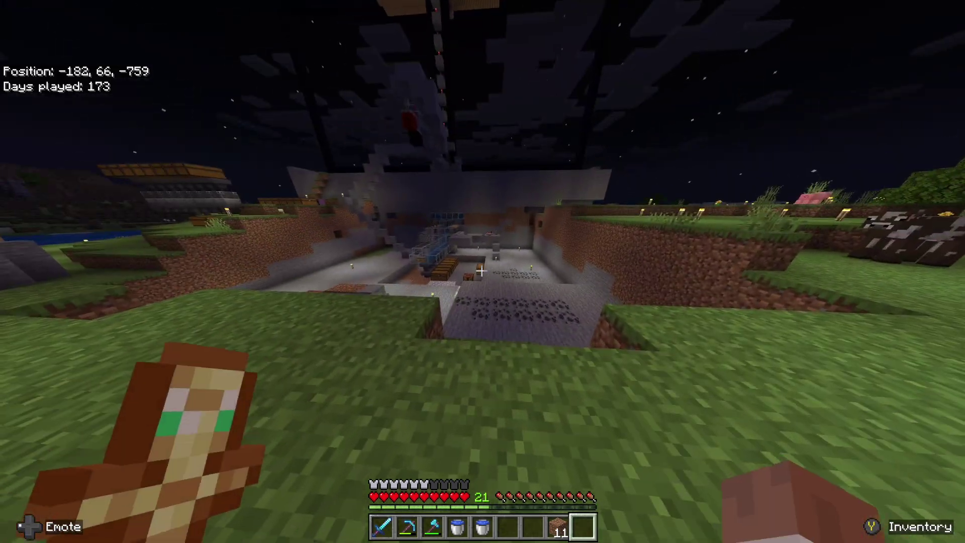
{"action": "key", "text": "w"}
{"action": "key", "text": "w"}
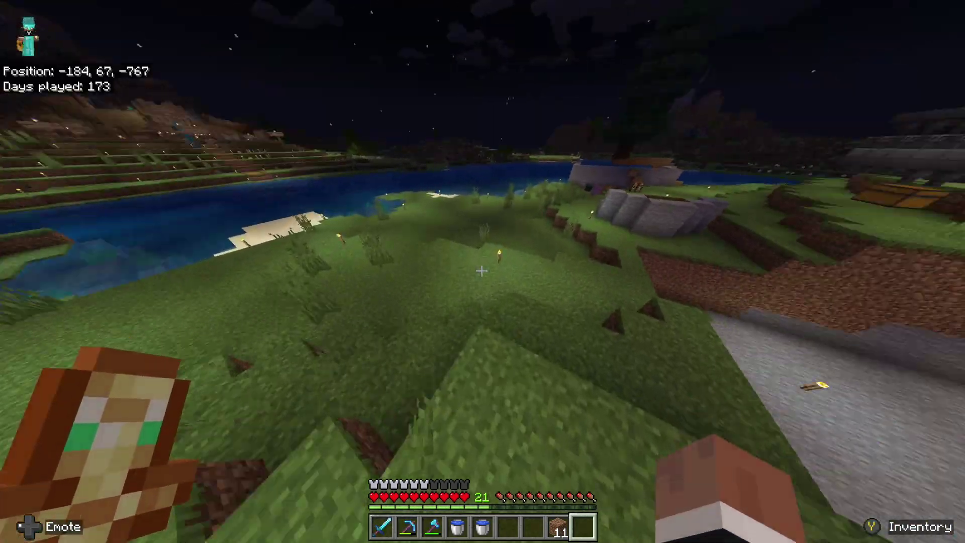
{"action": "key", "text": "e"}
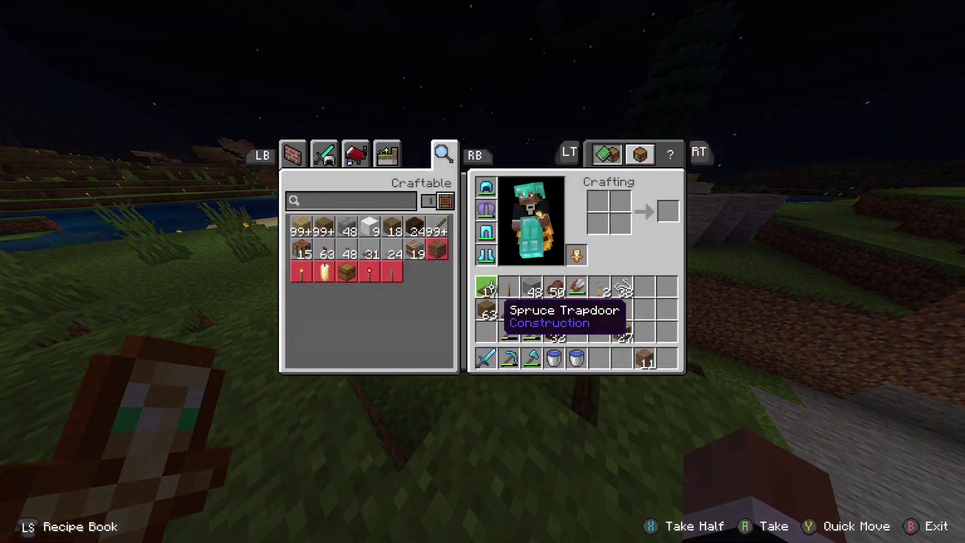
{"action": "key", "text": "e"}
Head uphill past the stone build to the large chest, briefly holding the Diamond Sword
{"action": "key", "text": "w"}
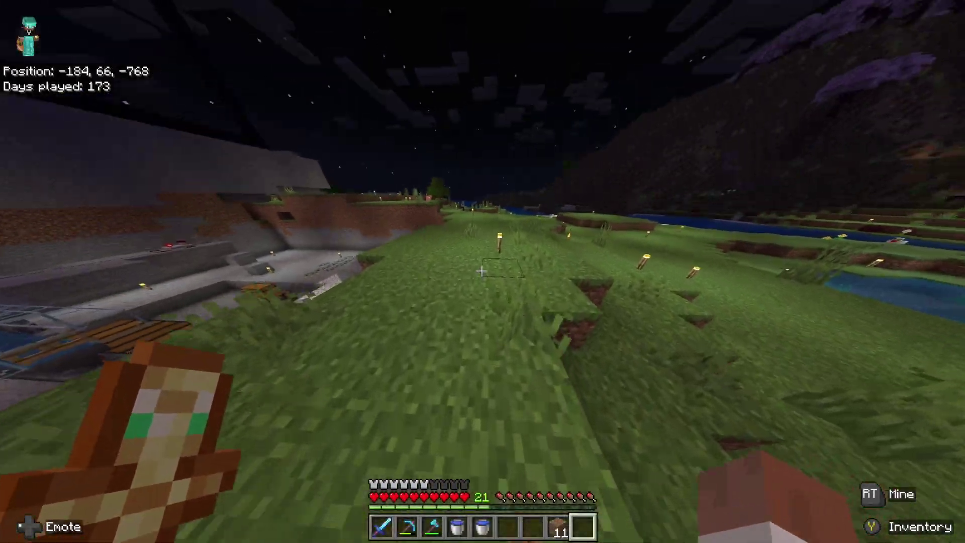
{"action": "key", "text": "w"}
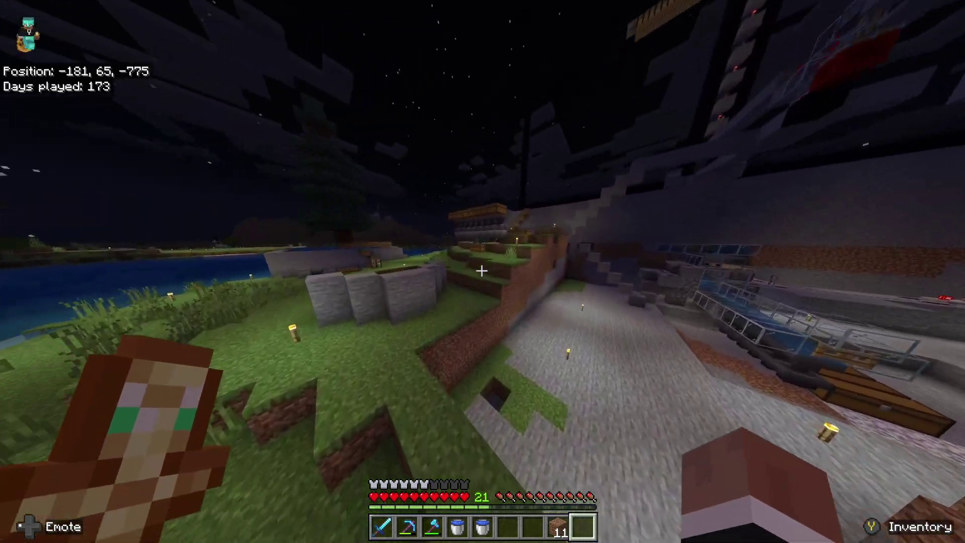
{"action": "key", "text": "w"}
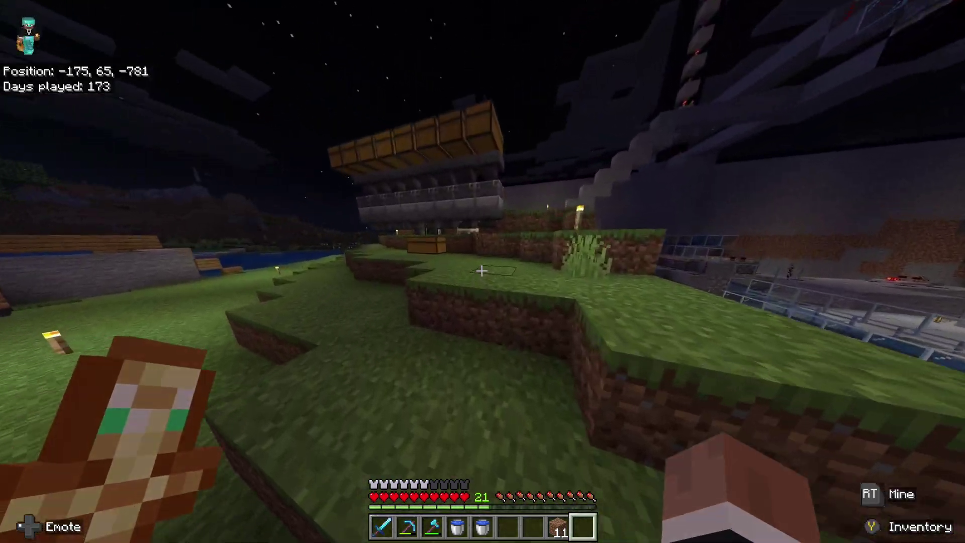
{"action": "key", "text": "1"}
{"action": "key", "text": "w"}
{"action": "key", "text": "9"}
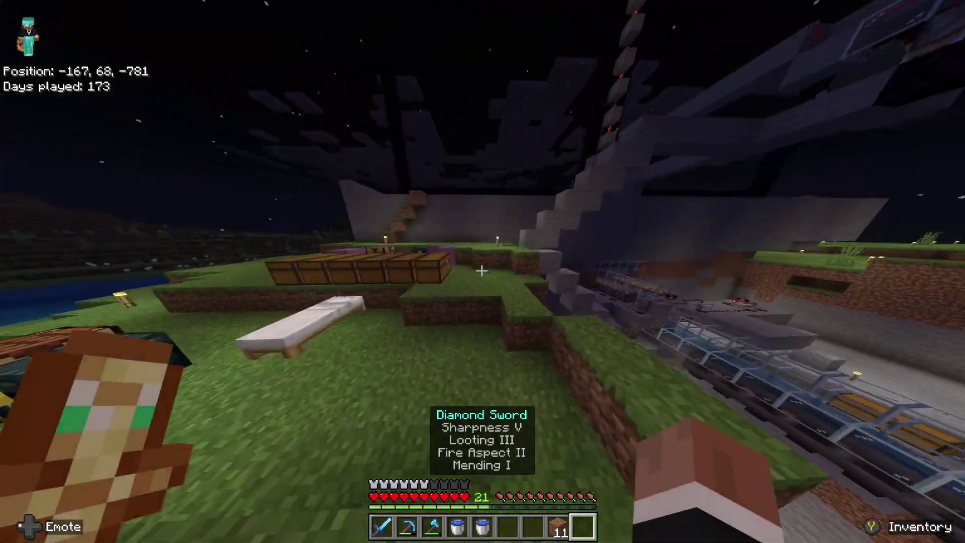
{"action": "key", "text": "w"}
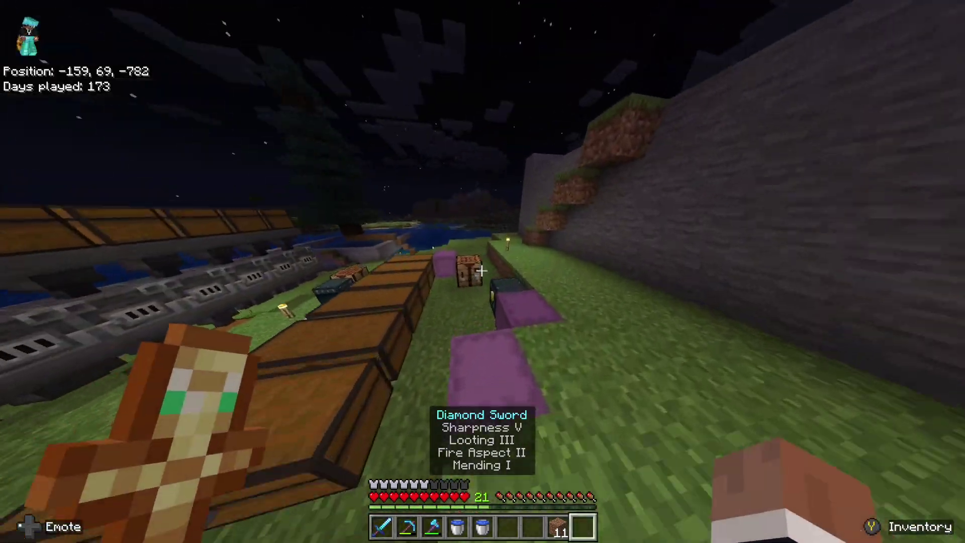
{"action": "key", "text": "w"}
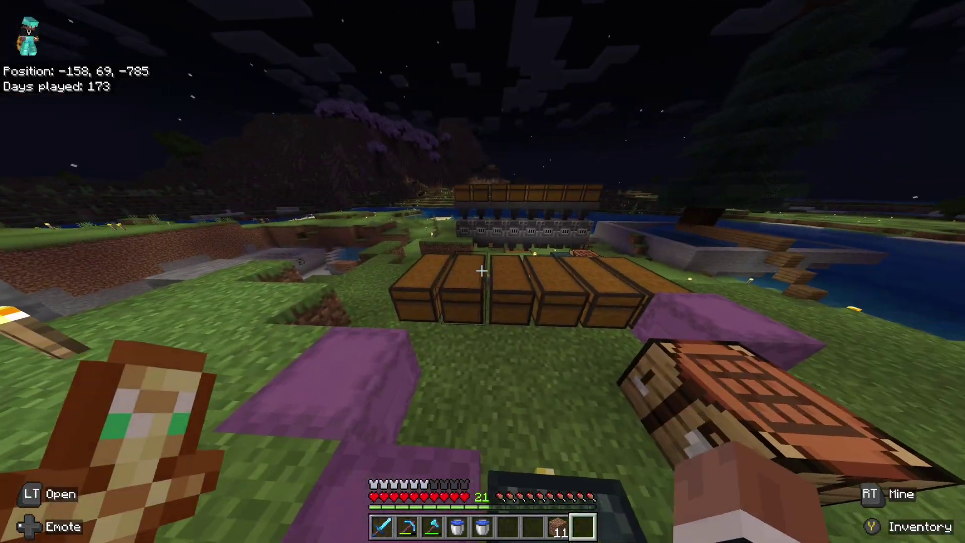
Take the Stone stack from the large chest and drop into the stone pit
{"action": "right_click", "coordinate": [483, 271]}
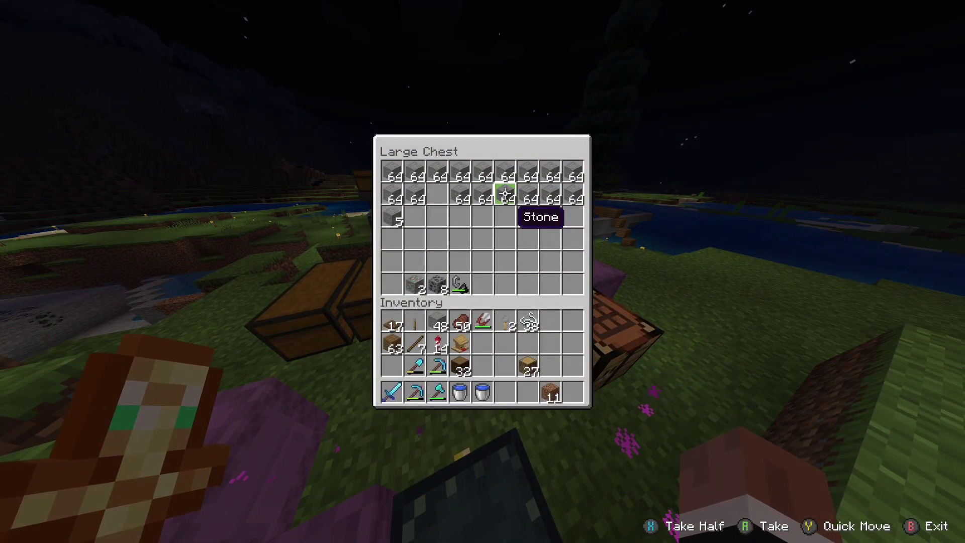
{"action": "key", "text": "Escape"}
{"action": "key", "text": "w"}
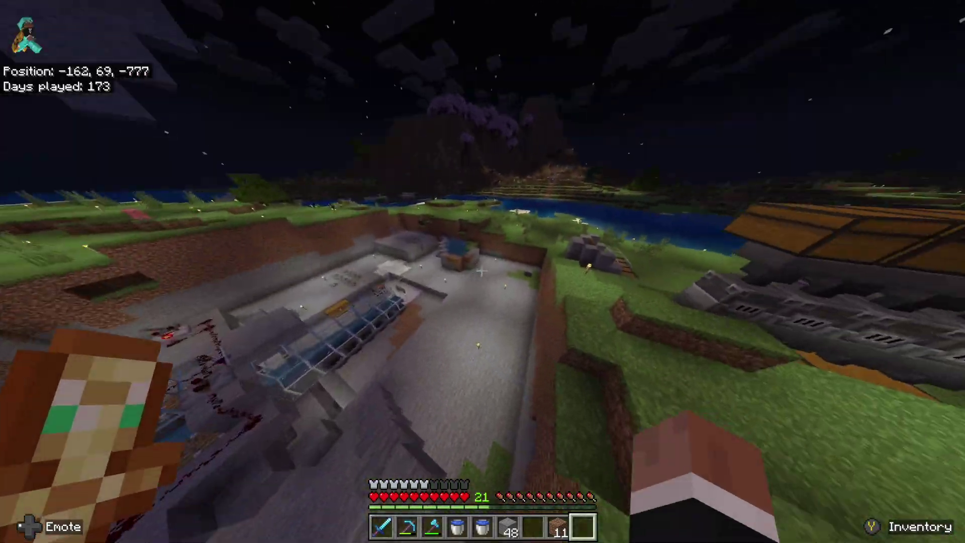
{"action": "key", "text": "w"}
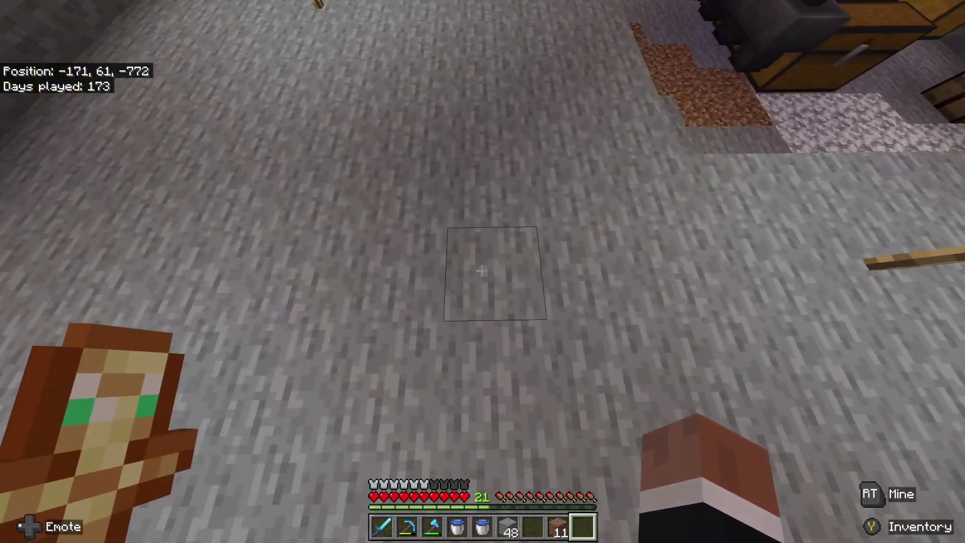
Place stone blocks in the pit and mine them with the Diamond Pickaxe
{"action": "key", "text": "w"}
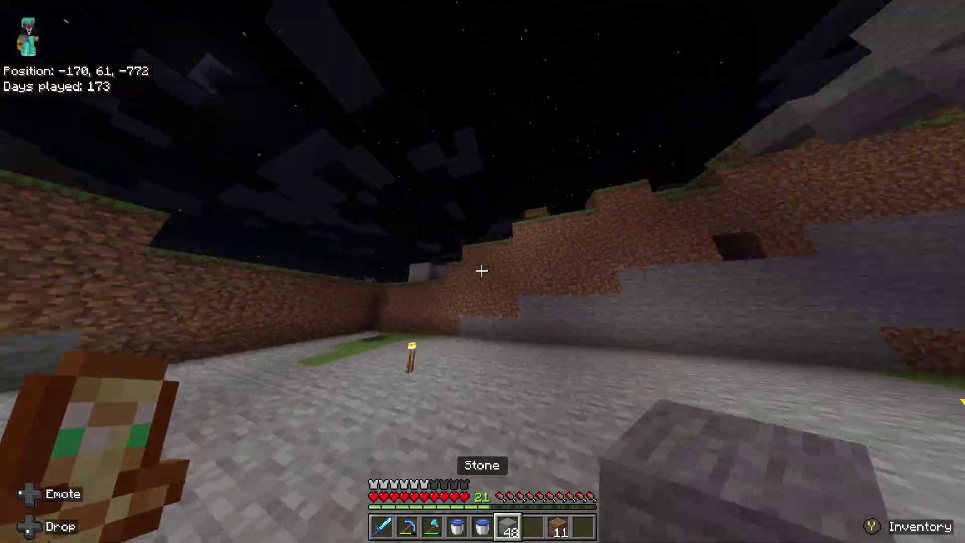
{"action": "key", "text": "w"}
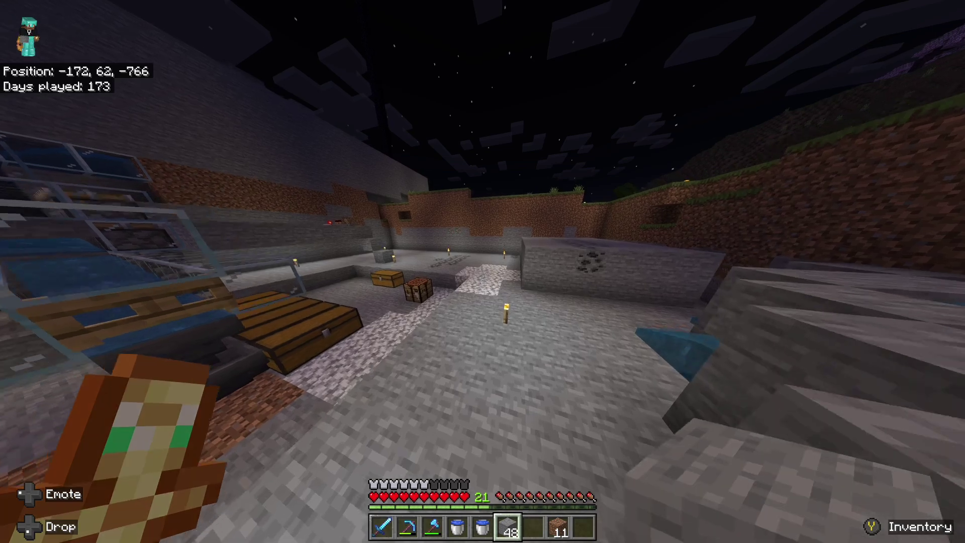
{"action": "key", "text": "w"}
{"action": "right_click", "coordinate": [482, 271]}
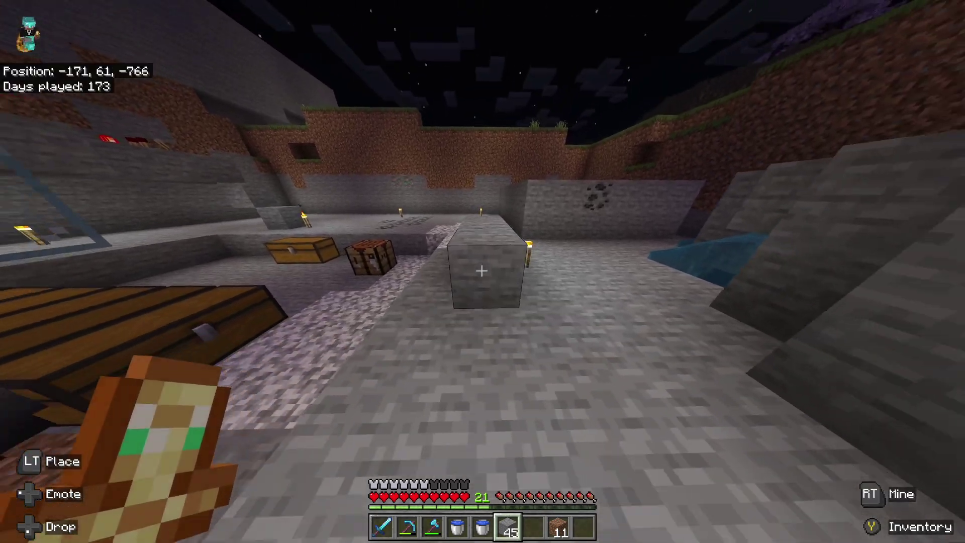
{"action": "left_click", "coordinate": [482, 271]}
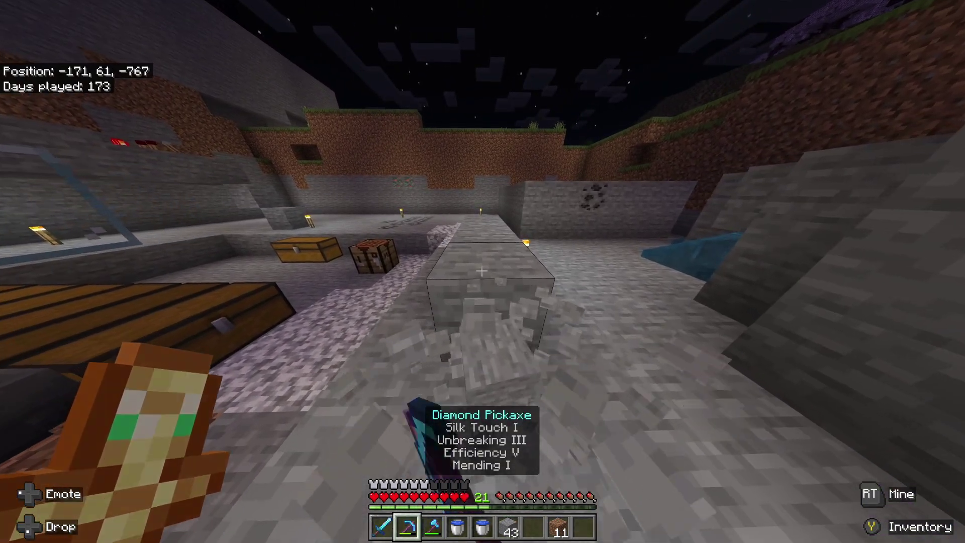
{"action": "key", "text": "w"}
{"action": "left_click", "coordinate": [483, 272]}
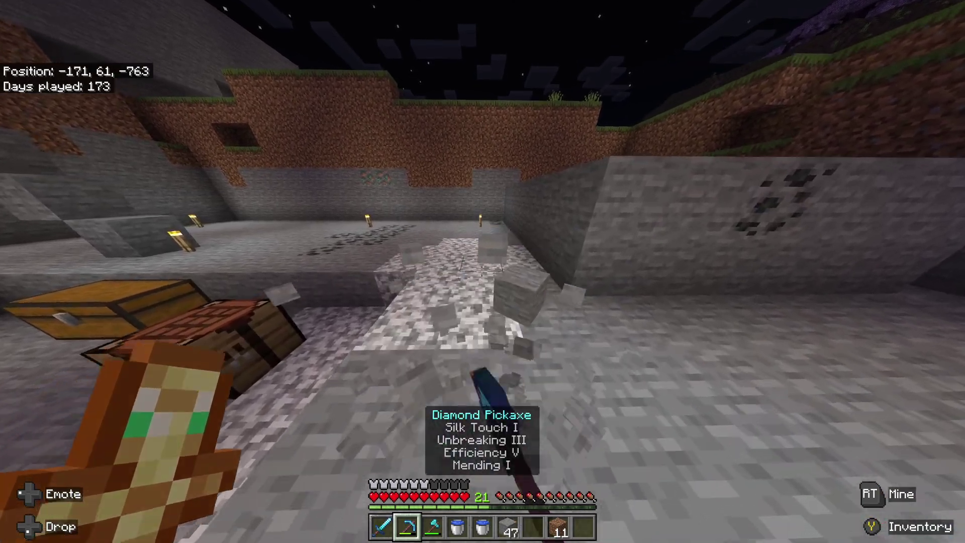
{"action": "key", "text": "w"}
Pause the game and open Settings
{"action": "key", "text": "Escape"}
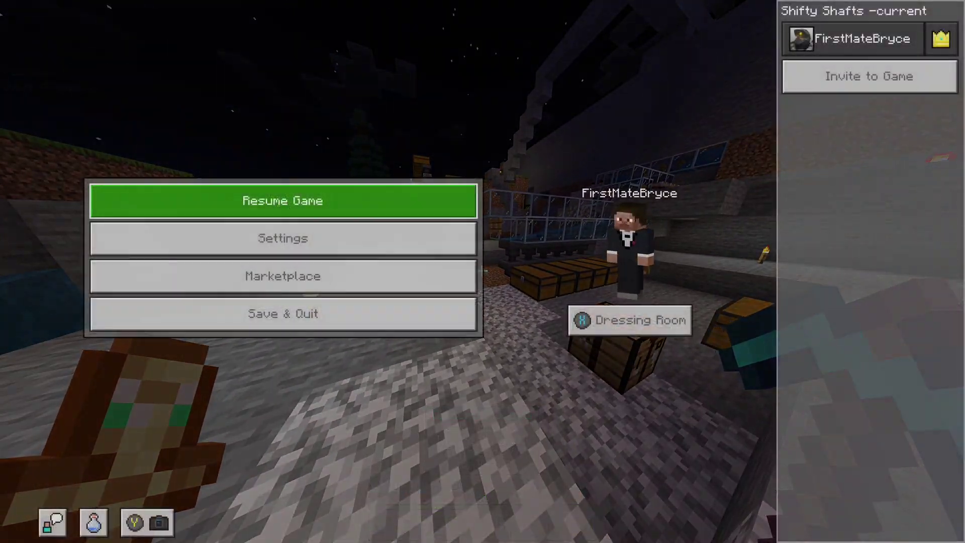
{"action": "key", "text": "Down"}
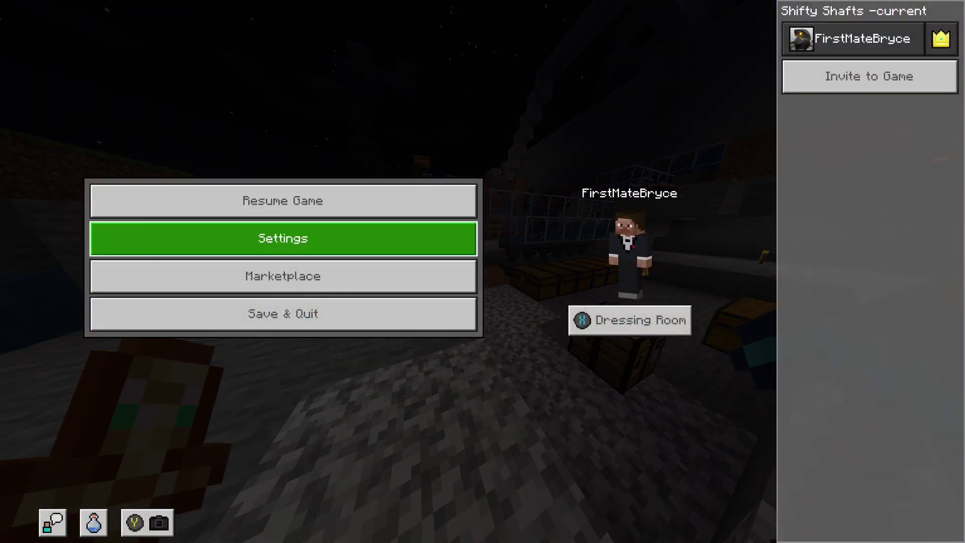
{"action": "key", "text": "Return"}
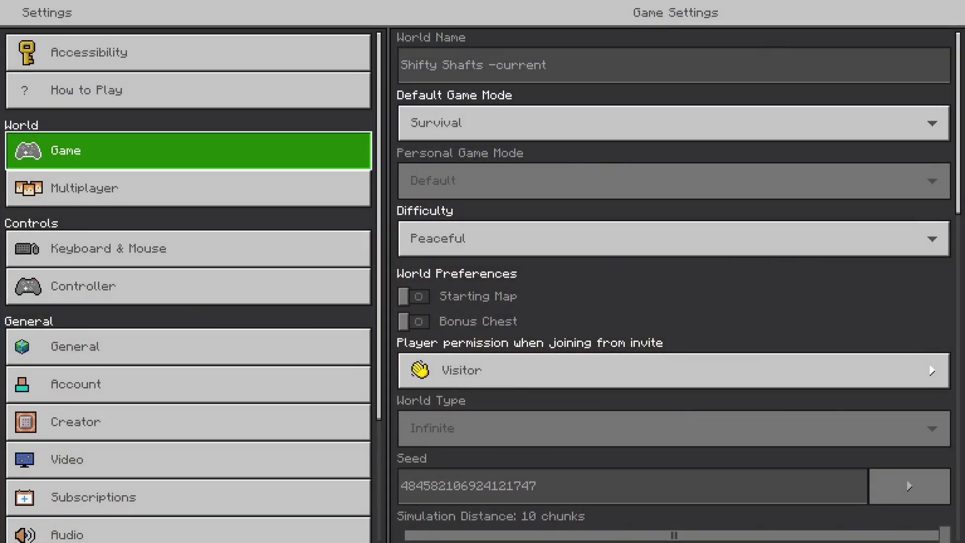
Go from Keyboard & Mouse to the Controller tab and into its settings panel
{"action": "key", "text": "Down"}
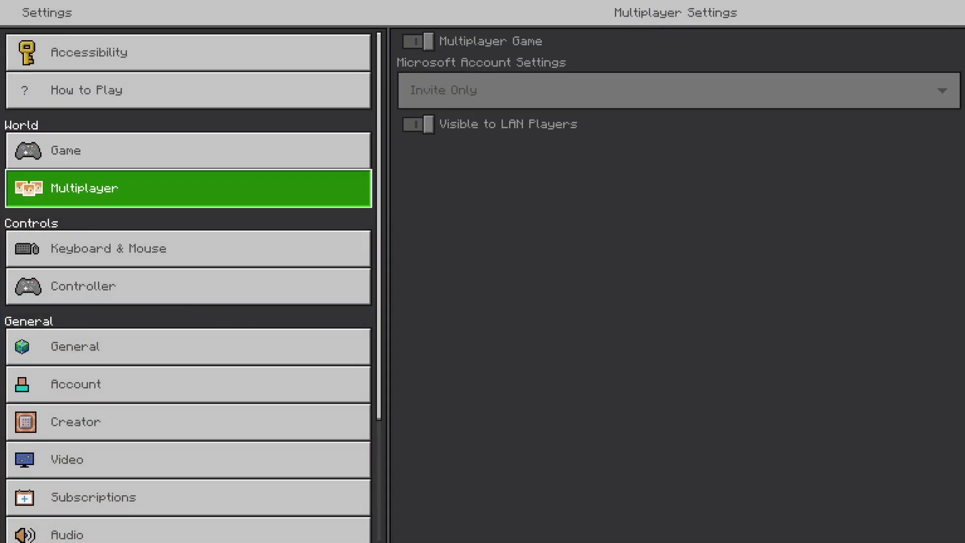
{"action": "key", "text": "Down"}
{"action": "key", "text": "Down"}
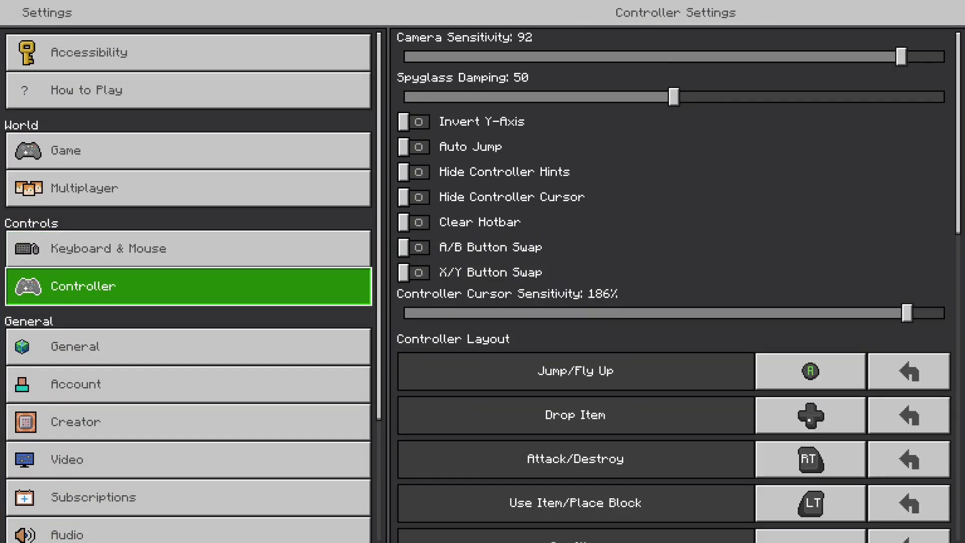
{"action": "key", "text": "Up"}
{"action": "key", "text": "Down"}
{"action": "key", "text": "Up"}
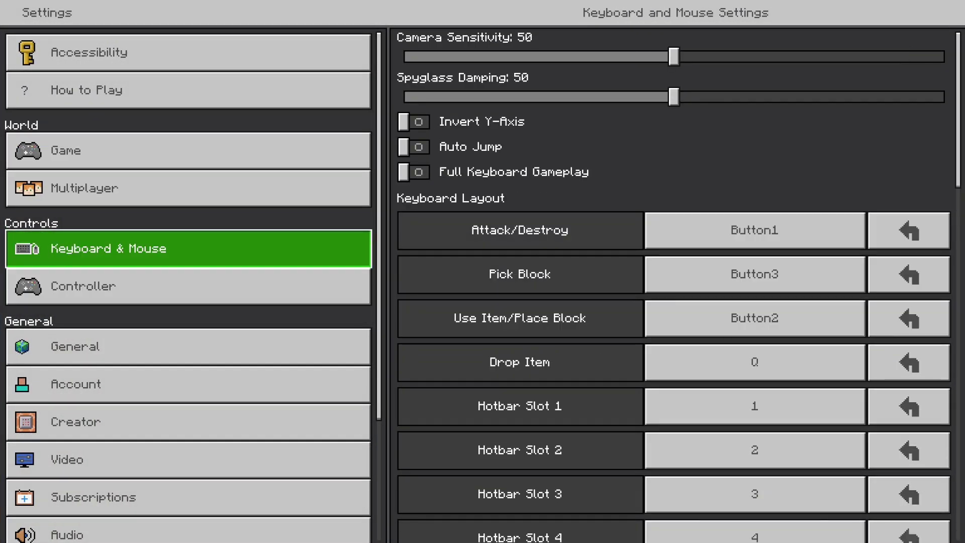
{"action": "key", "text": "Down"}
{"action": "key", "text": "Up"}
{"action": "key", "text": "Down"}
{"action": "key", "text": "Right"}
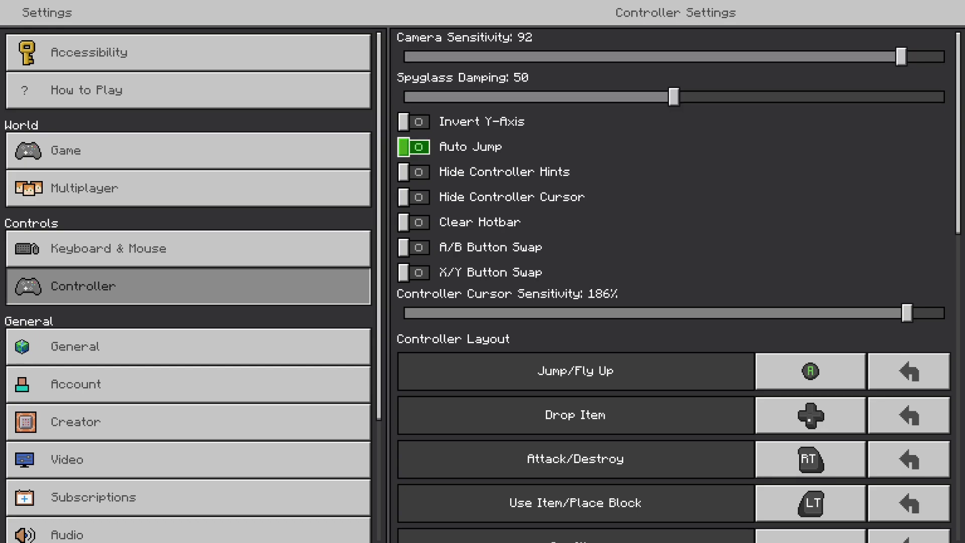
{"action": "key", "text": "Left"}
{"action": "key", "text": "Right"}
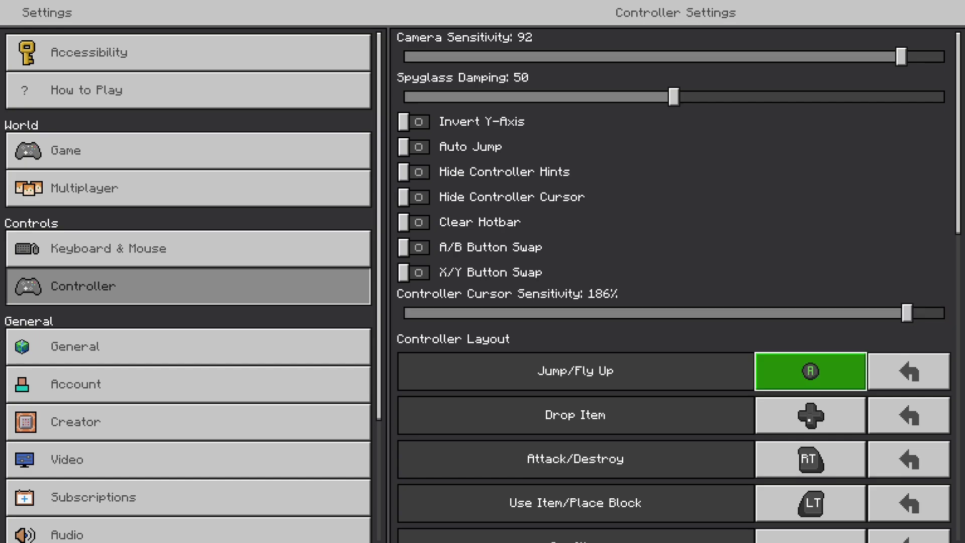
Scroll down the Controller Layout bindings to Pick Block, confirming it uses X
{"action": "key", "text": "Down"}
{"action": "key", "text": "Down"}
{"action": "key", "text": "Down"}
{"action": "key", "text": "Down"}
{"action": "key", "text": "Down"}
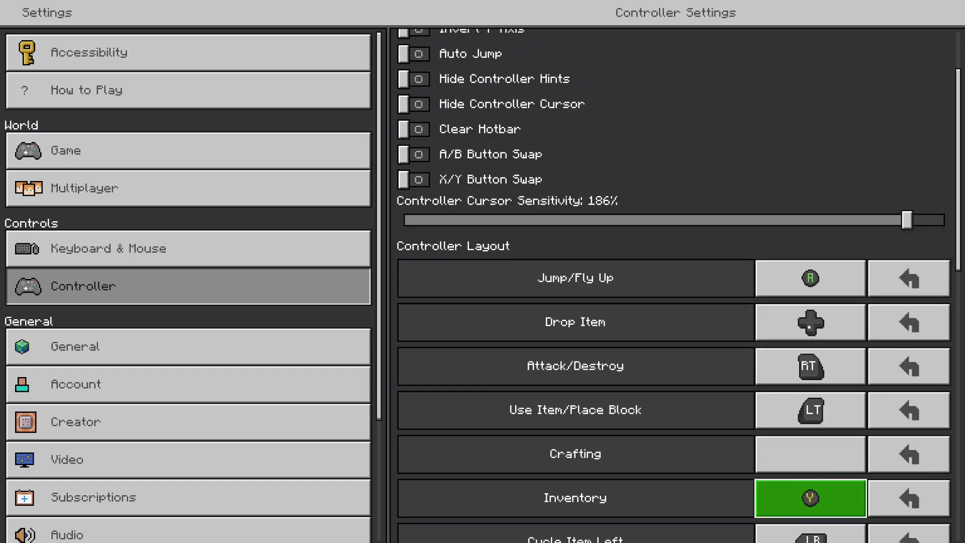
{"action": "key", "text": "Down"}
{"action": "key", "text": "Down"}
{"action": "key", "text": "Down"}
{"action": "key", "text": "Down"}
{"action": "key", "text": "Down"}
{"action": "key", "text": "Down"}
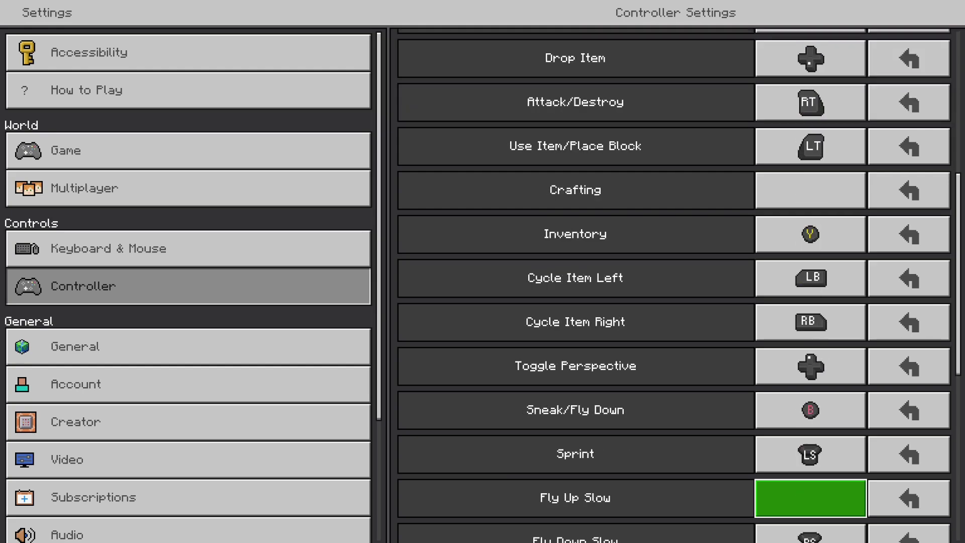
{"action": "key", "text": "Down"}
{"action": "key", "text": "Down"}
{"action": "key", "text": "Down"}
{"action": "key", "text": "Down"}
{"action": "key", "text": "Down"}
{"action": "key", "text": "Down"}
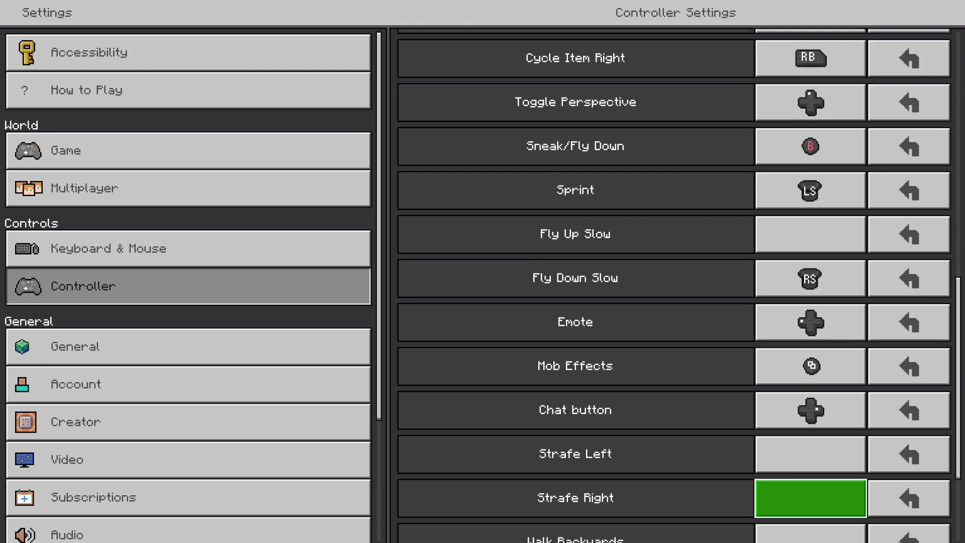
{"action": "key", "text": "Down"}
{"action": "key", "text": "Down"}
{"action": "key", "text": "Down"}
{"action": "key", "text": "Up"}
{"action": "key", "text": "Up"}
{"action": "key", "text": "Up"}
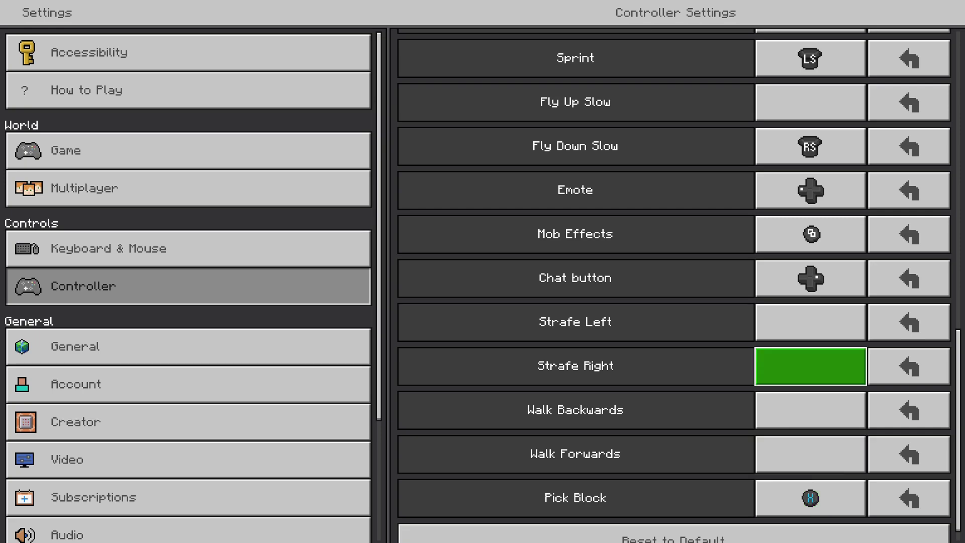
{"action": "key", "text": "Up"}
{"action": "key", "text": "Up"}
{"action": "key", "text": "Down"}
{"action": "key", "text": "Down"}
{"action": "key", "text": "Down"}
{"action": "key", "text": "Down"}
{"action": "key", "text": "Down"}
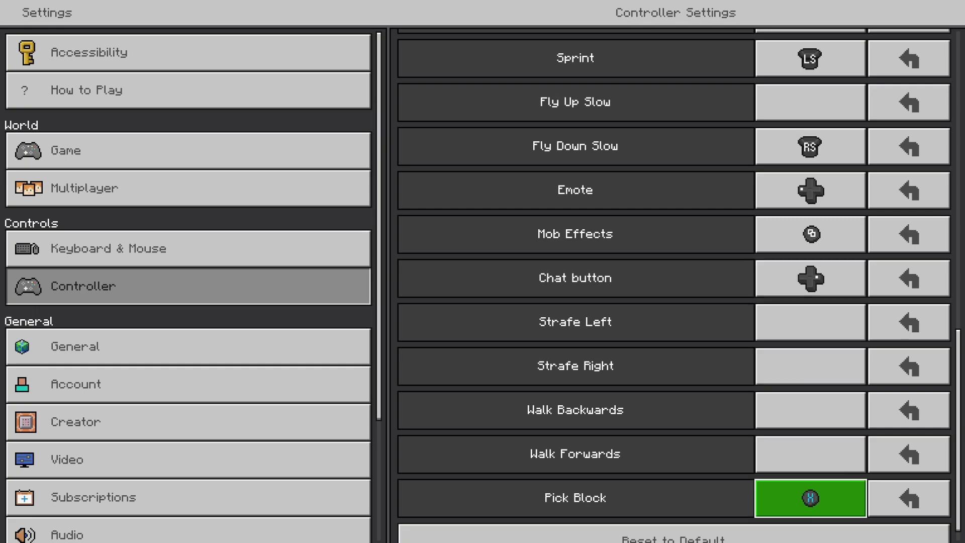
Browse the upper and middle controller bindings, then return to Pick Block
{"action": "key", "text": "Up"}
{"action": "key", "text": "Up"}
{"action": "key", "text": "Up"}
{"action": "key", "text": "Up"}
{"action": "key", "text": "Down"}
{"action": "key", "text": "Down"}
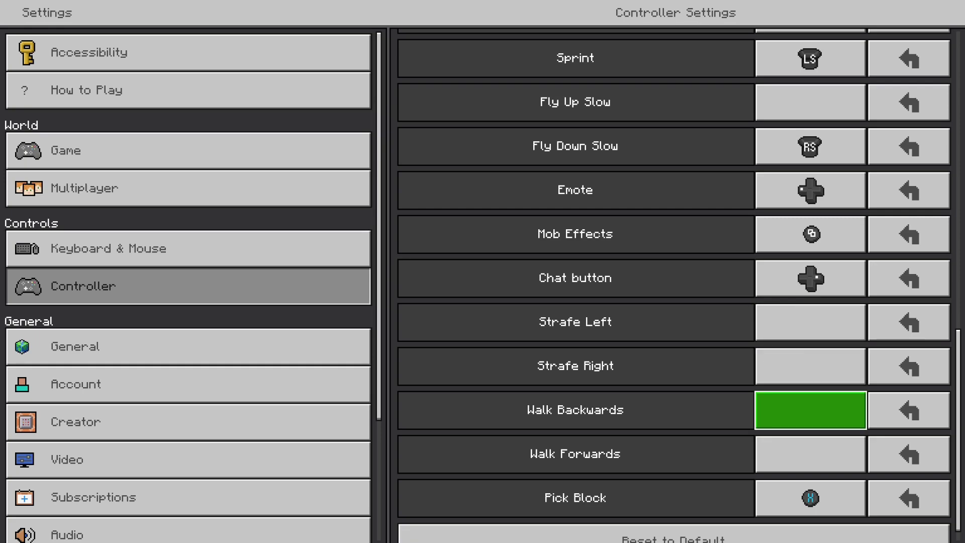
{"action": "key", "text": "Down"}
{"action": "key", "text": "Down"}
{"action": "key", "text": "Up"}
{"action": "key", "text": "Up"}
{"action": "key", "text": "Up"}
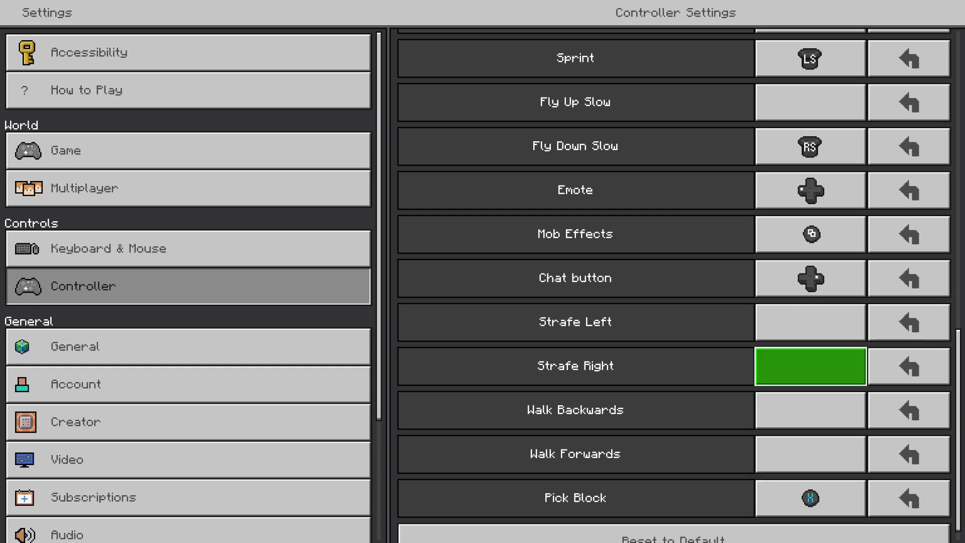
{"action": "key", "text": "Up"}
{"action": "key", "text": "Up"}
{"action": "key", "text": "Up"}
{"action": "key", "text": "Up"}
{"action": "key", "text": "Up"}
{"action": "key", "text": "Up"}
{"action": "key", "text": "Up"}
{"action": "key", "text": "Up"}
{"action": "key", "text": "Up"}
{"action": "key", "text": "Up"}
{"action": "key", "text": "Up"}
{"action": "key", "text": "Up"}
{"action": "key", "text": "Up"}
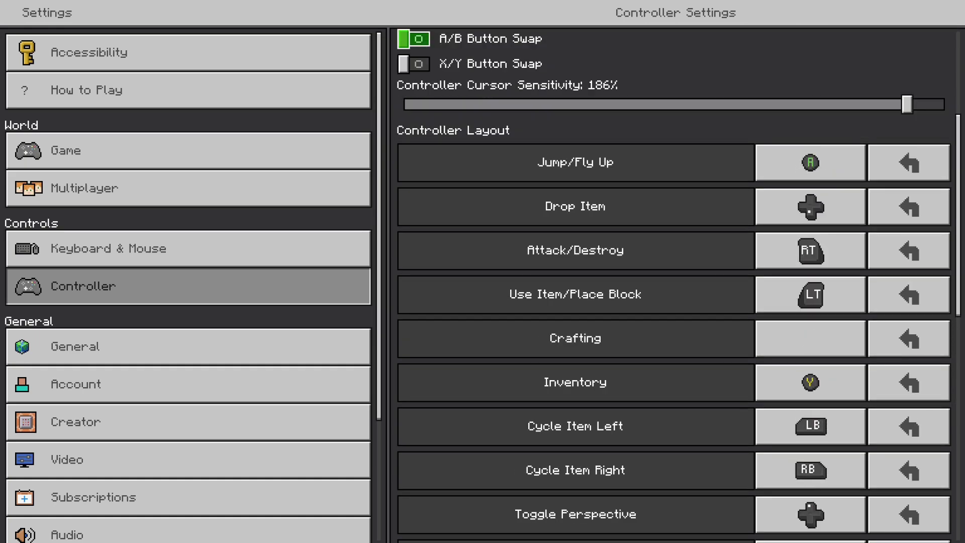
{"action": "key", "text": "Down"}
{"action": "key", "text": "Down"}
{"action": "key", "text": "Down"}
{"action": "key", "text": "Down"}
{"action": "key", "text": "Down"}
{"action": "key", "text": "Up"}
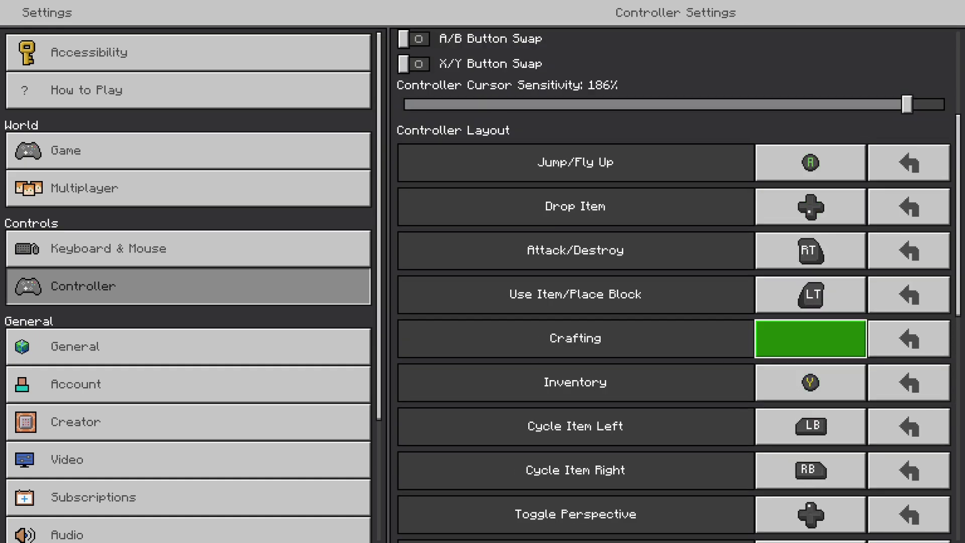
{"action": "key", "text": "Down"}
{"action": "key", "text": "Down"}
{"action": "key", "text": "Up"}
{"action": "key", "text": "Up"}
{"action": "key", "text": "Up"}
{"action": "key", "text": "Up"}
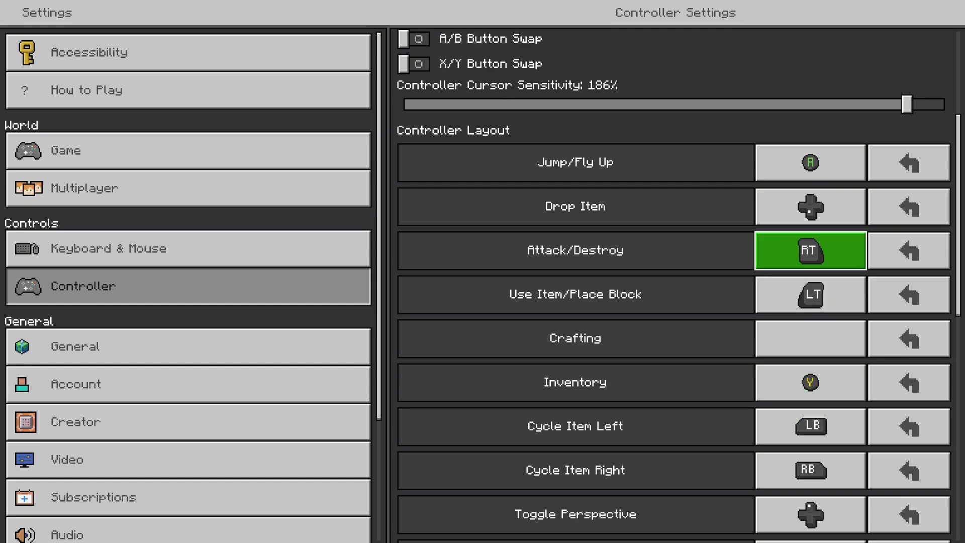
{"action": "key", "text": "Down"}
{"action": "key", "text": "Down"}
{"action": "key", "text": "Down"}
{"action": "key", "text": "Down"}
{"action": "key", "text": "Down"}
{"action": "key", "text": "Down"}
{"action": "key", "text": "Down"}
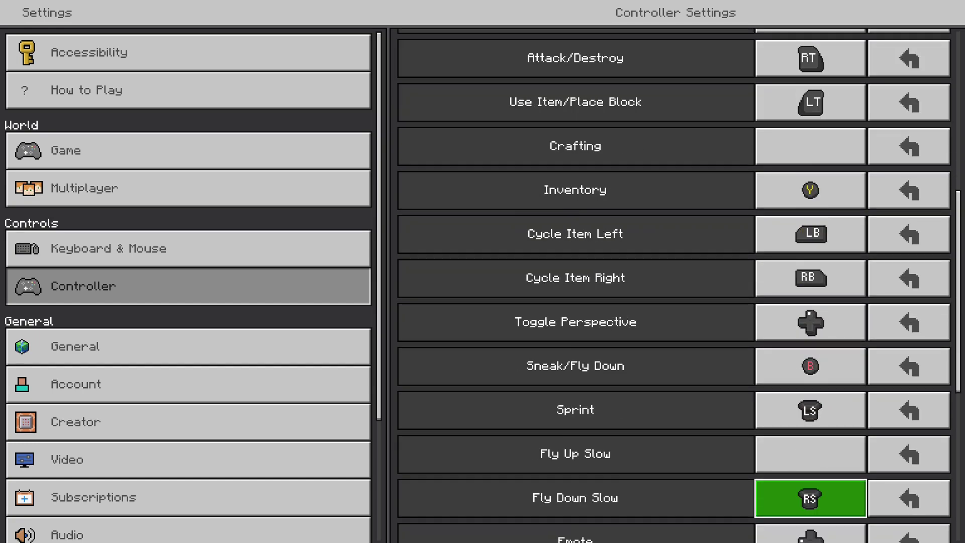
{"action": "key", "text": "Up"}
{"action": "key", "text": "Up"}
{"action": "key", "text": "Up"}
{"action": "key", "text": "Down"}
{"action": "key", "text": "Down"}
{"action": "key", "text": "Down"}
{"action": "key", "text": "Down"}
{"action": "key", "text": "Down"}
{"action": "key", "text": "Down"}
{"action": "key", "text": "Down"}
{"action": "key", "text": "Down"}
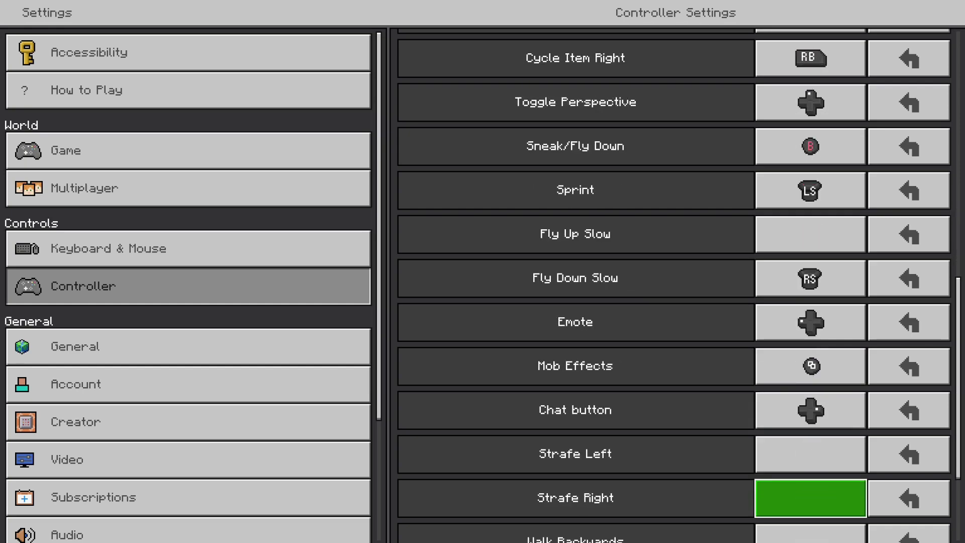
{"action": "key", "text": "Up"}
{"action": "key", "text": "Down"}
{"action": "key", "text": "Down"}
{"action": "key", "text": "Down"}
{"action": "key", "text": "Up"}
{"action": "key", "text": "Up"}
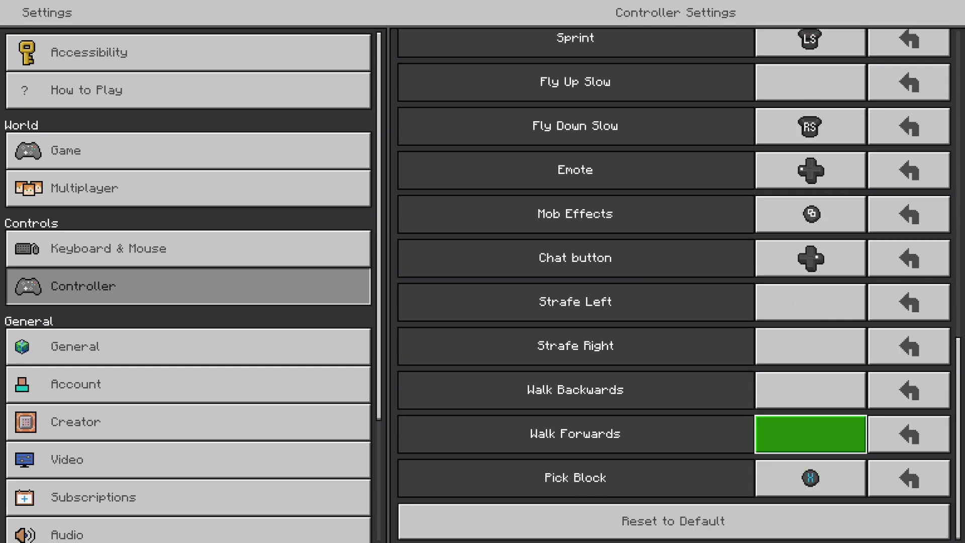
{"action": "key", "text": "Up"}
{"action": "key", "text": "Down"}
{"action": "key", "text": "Down"}
{"action": "key", "text": "Up"}
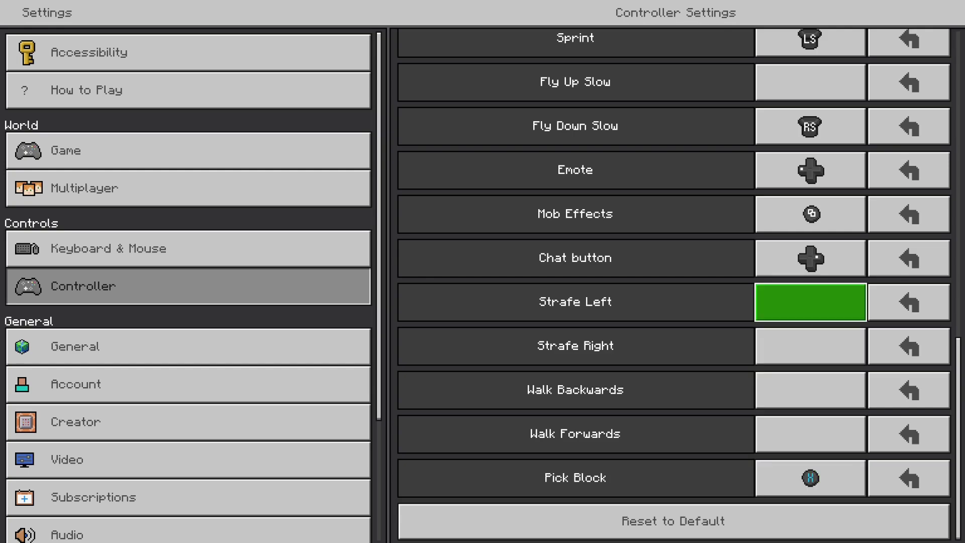
Resume the game and walk the stone path toward the chests and torch-lit corridor
{"action": "key", "text": "Escape"}
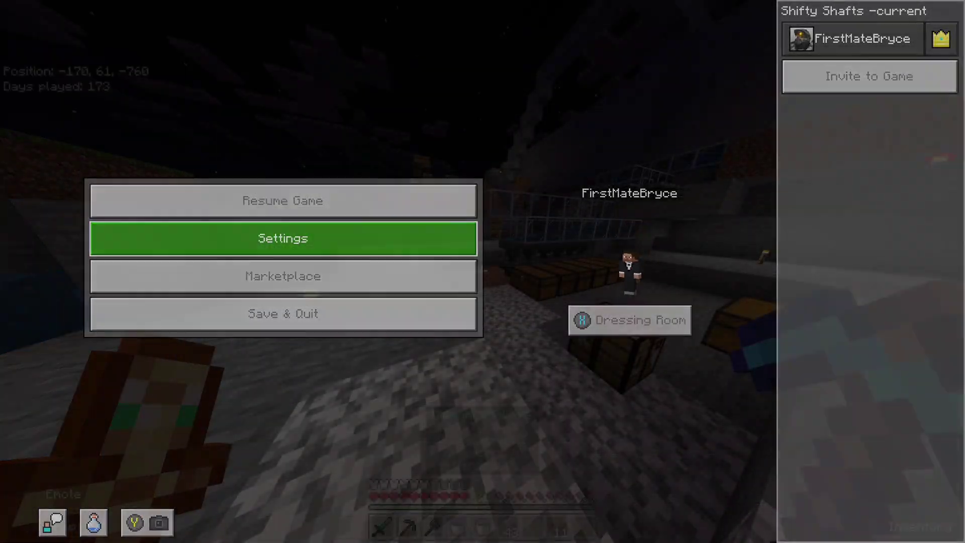
{"action": "key", "text": "Escape"}
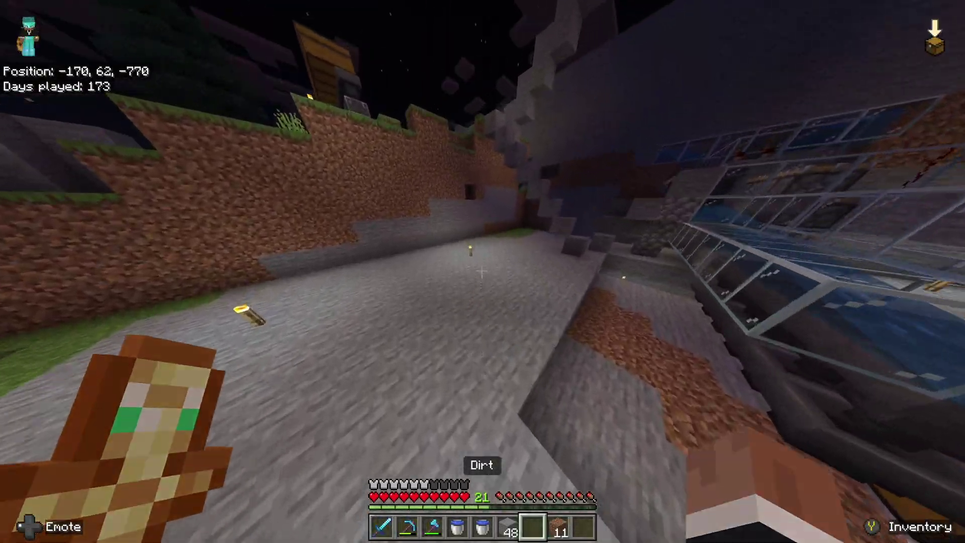
{"action": "scroll", "coordinate": [482, 270], "scroll_direction": "up", "scroll_amount": 1}
{"action": "key", "text": "w"}
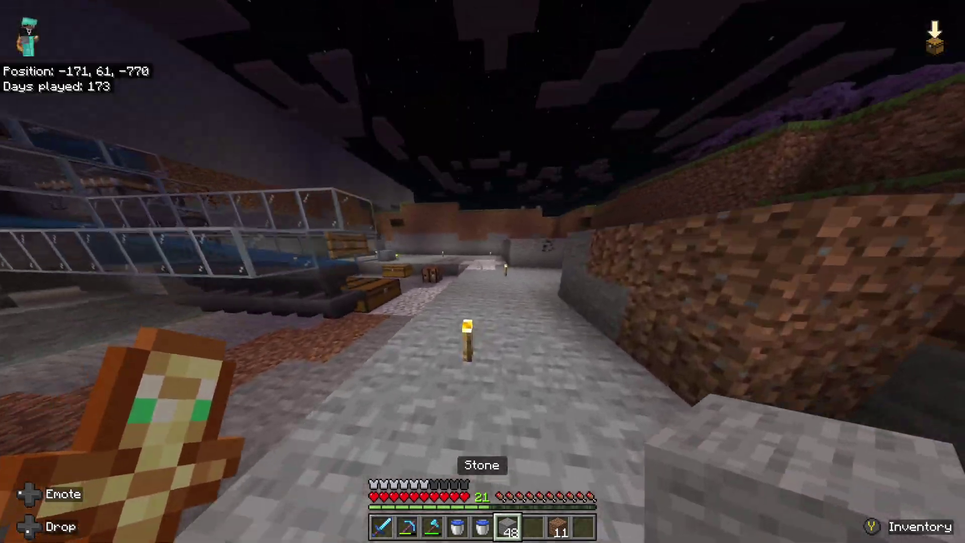
{"action": "key", "text": "w"}
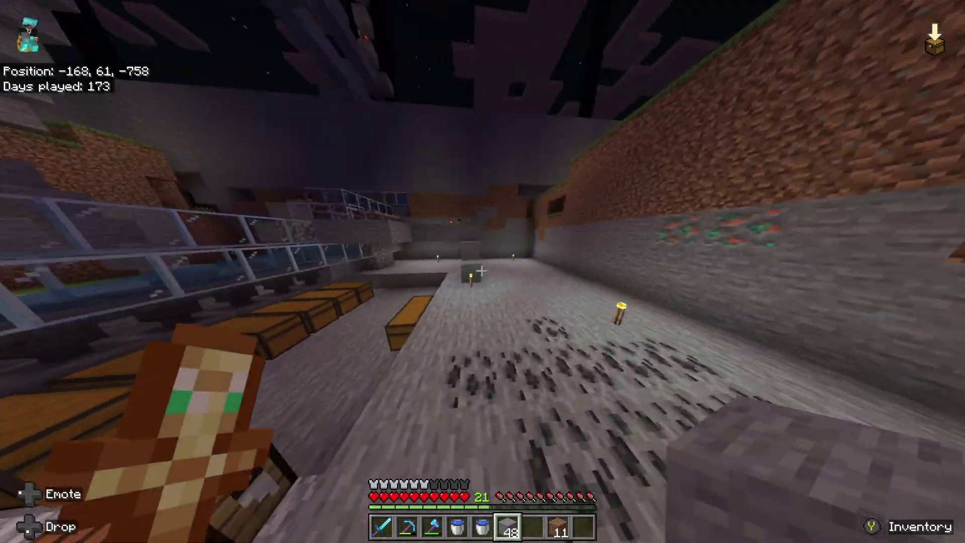
{"action": "key", "text": "w"}
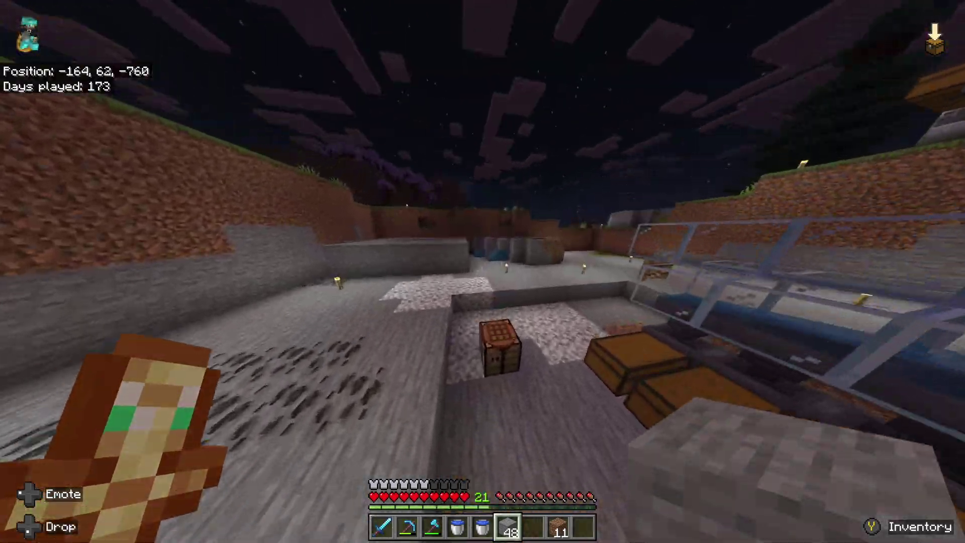